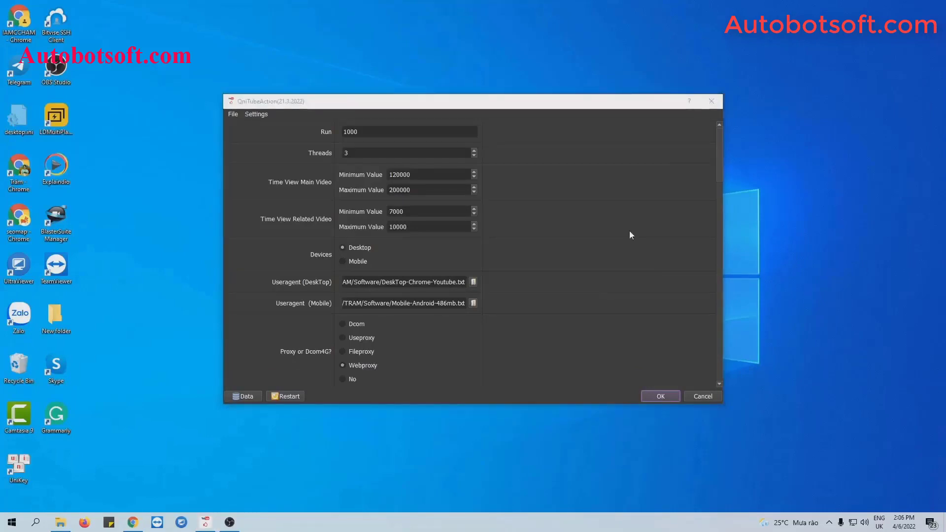
scroll(630, 235, "down", 2)
scroll(630, 236, "down", 2)
scroll(630, 235, "down", 3)
scroll(630, 234, "down", 1)
scroll(630, 235, "down", 1)
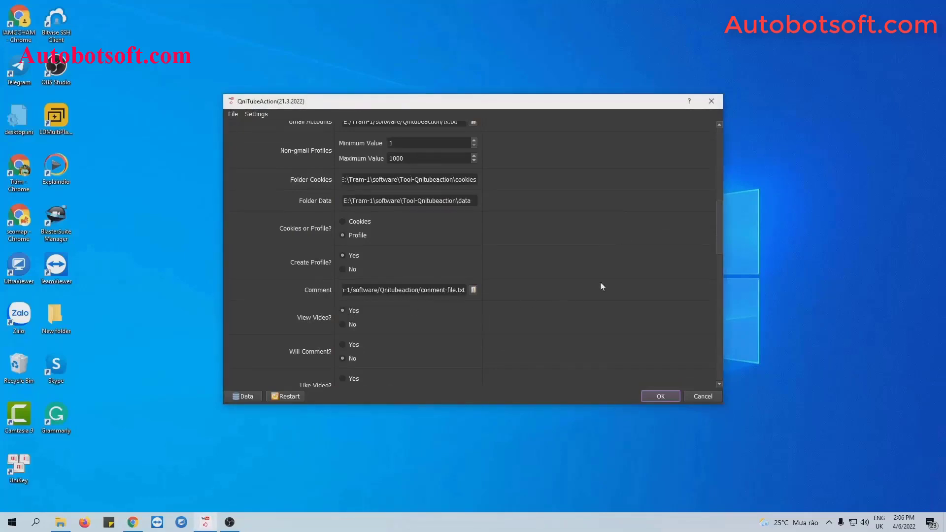
scroll(604, 280, "down", 2)
scroll(613, 280, "down", 5)
scroll(569, 266, "down", 1)
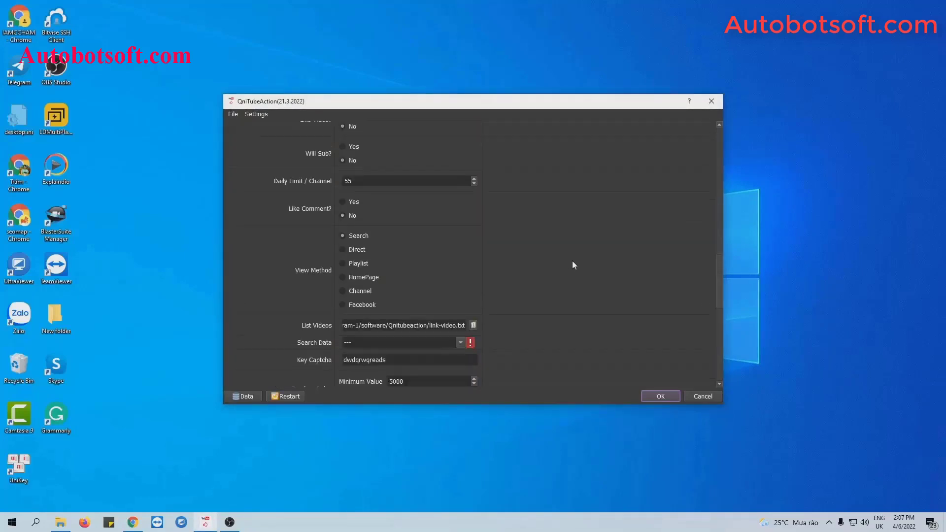
scroll(569, 266, "down", 1)
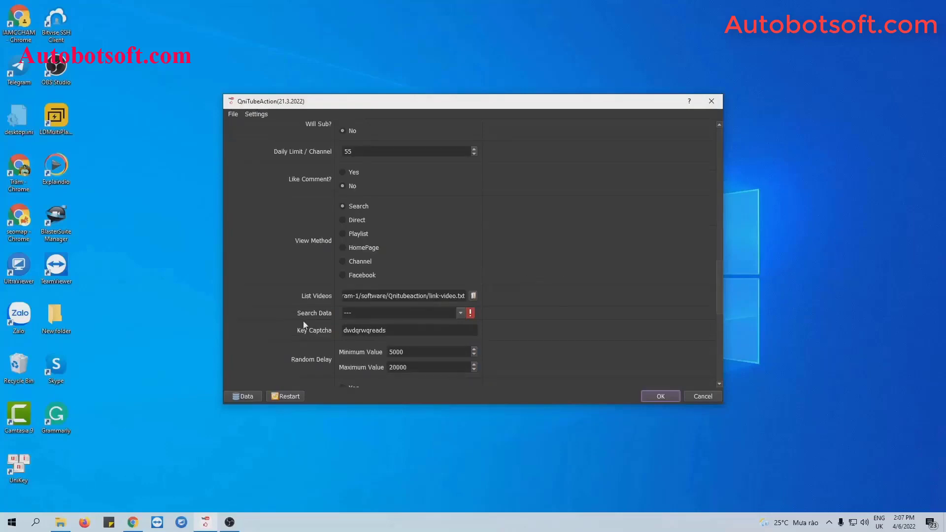
- Add a new group named Tutorial in the keyword data manager and select it
left_click(250, 394)
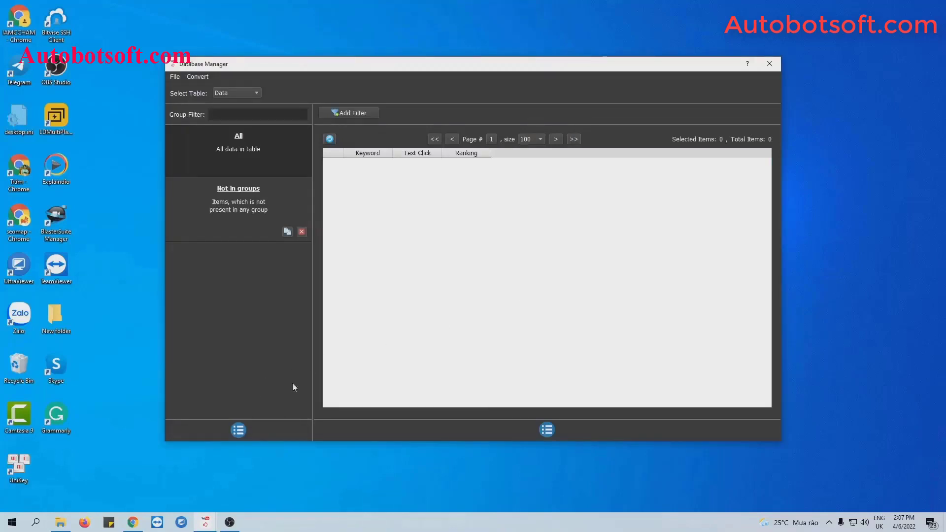
left_click(238, 430)
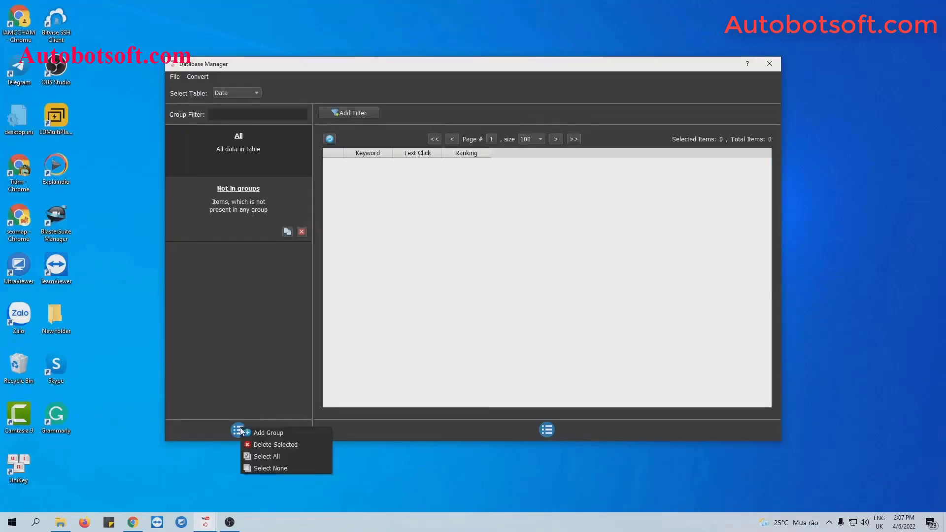
left_click(252, 432)
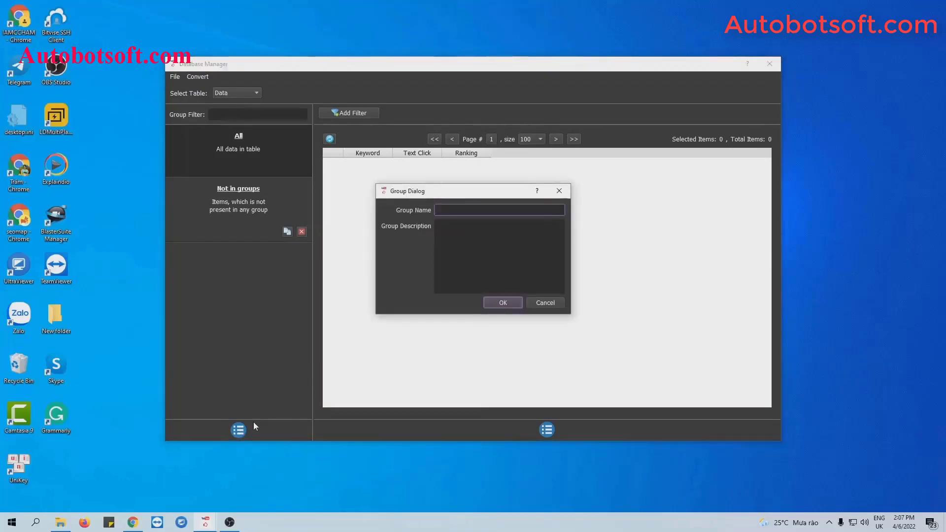
type("Tu")
type("torial")
left_click(500, 304)
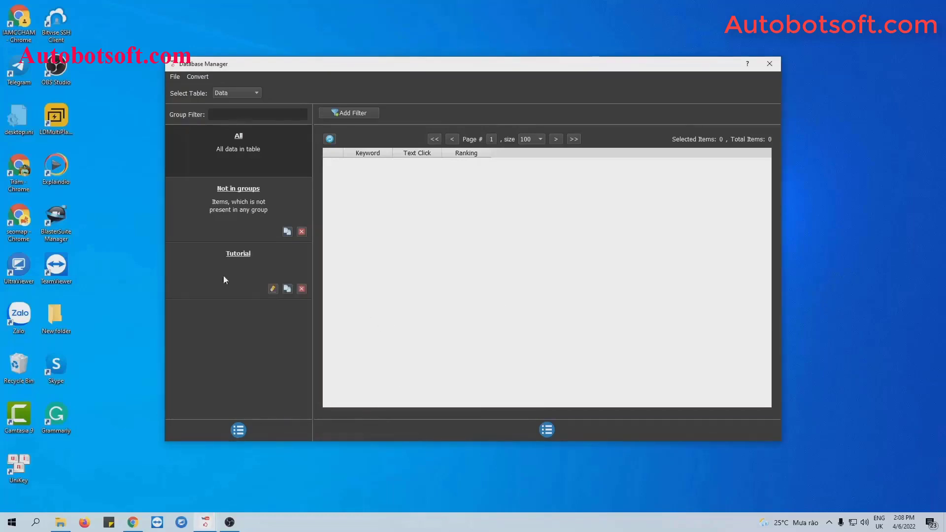
left_click(235, 257)
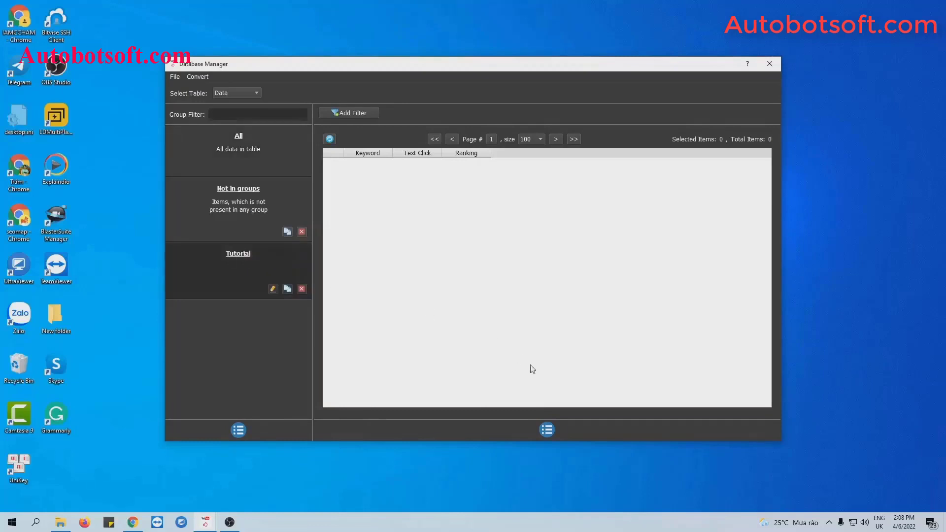
- Open the Add Item form for the Tutorial group and check its Keyword and Text Click fields
left_click(548, 428)
left_click(567, 434)
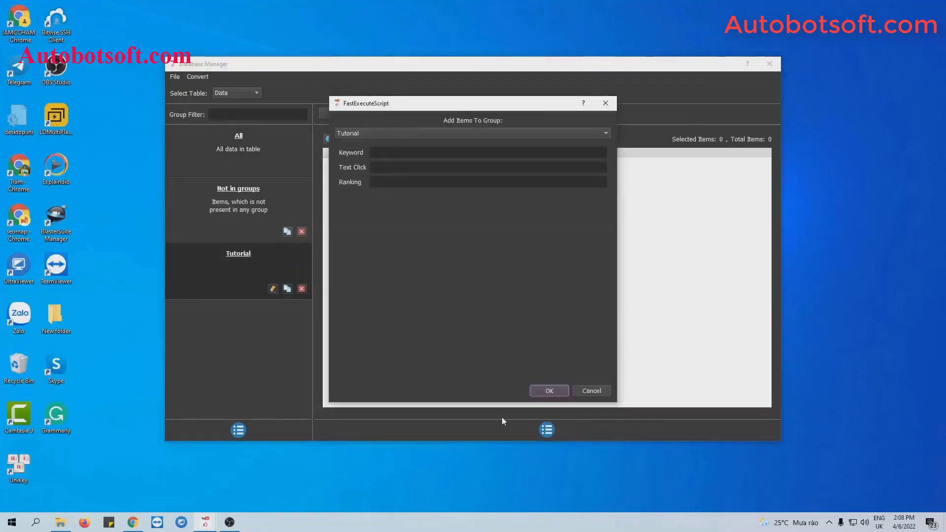
left_click(392, 168)
left_click(389, 153)
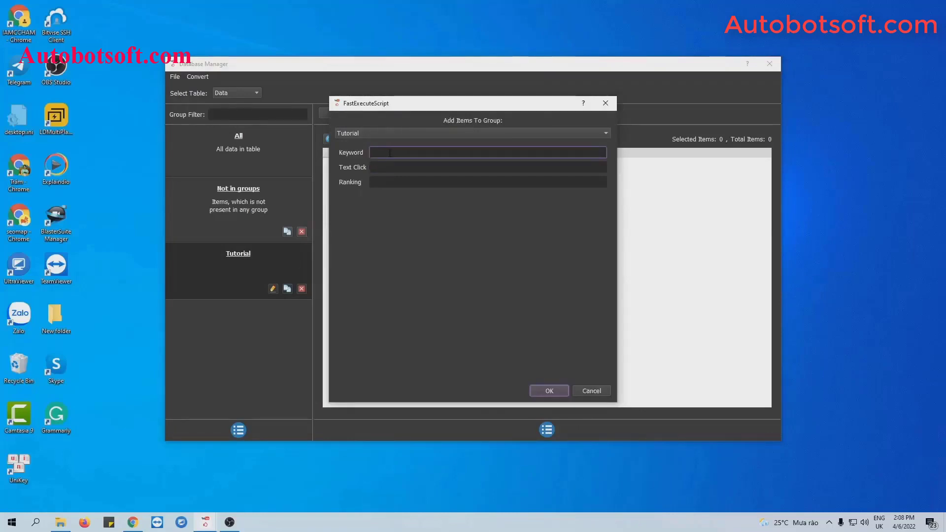
left_click(389, 169)
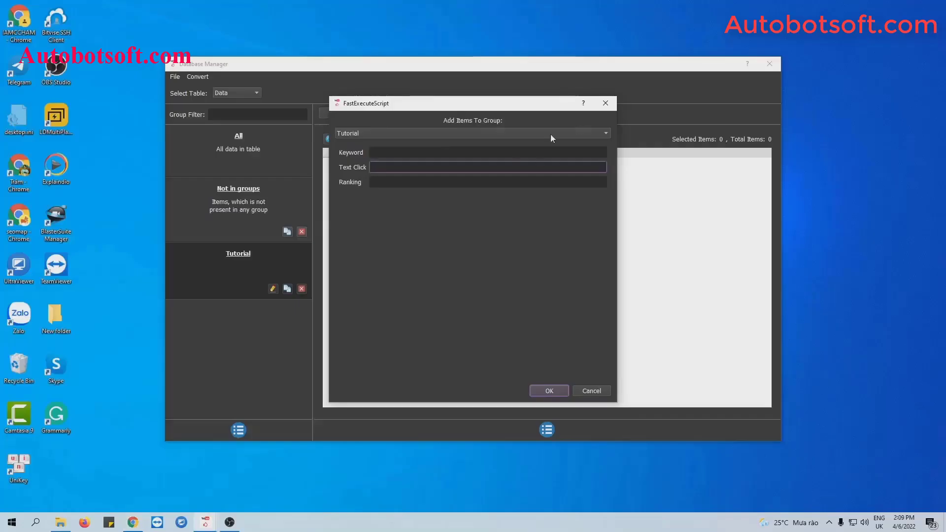
left_click(512, 153)
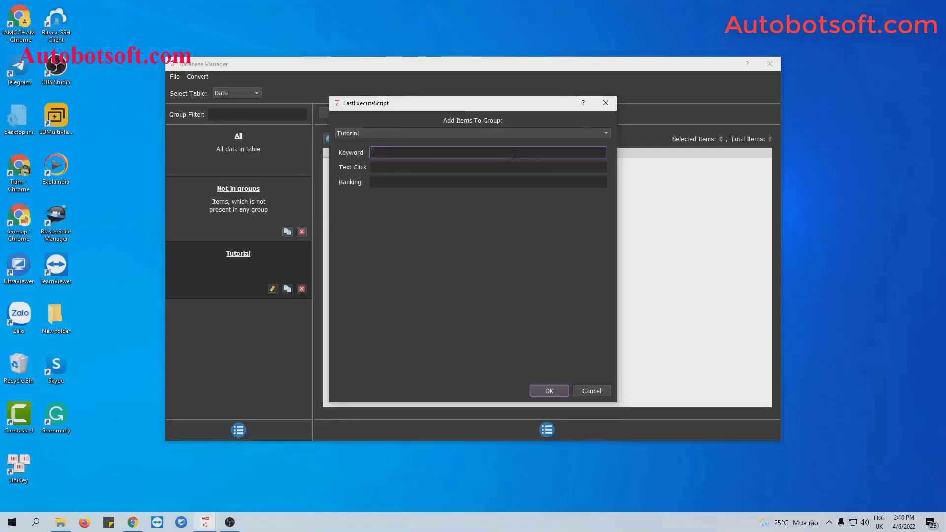
type("quora b")
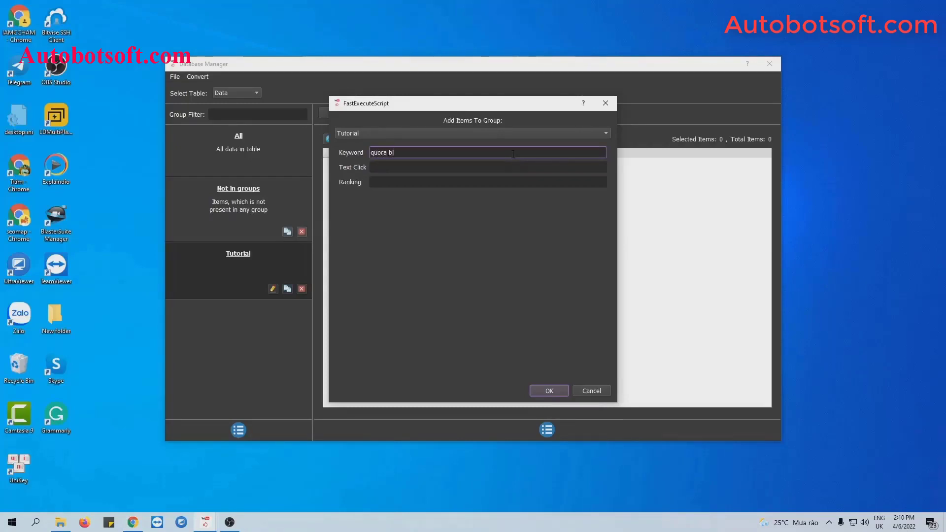
type("ulk ")
type("upvot")
type("e")
- Enter the keyword 'quora bulk upvote' and move to the Text Click field
left_click(395, 167)
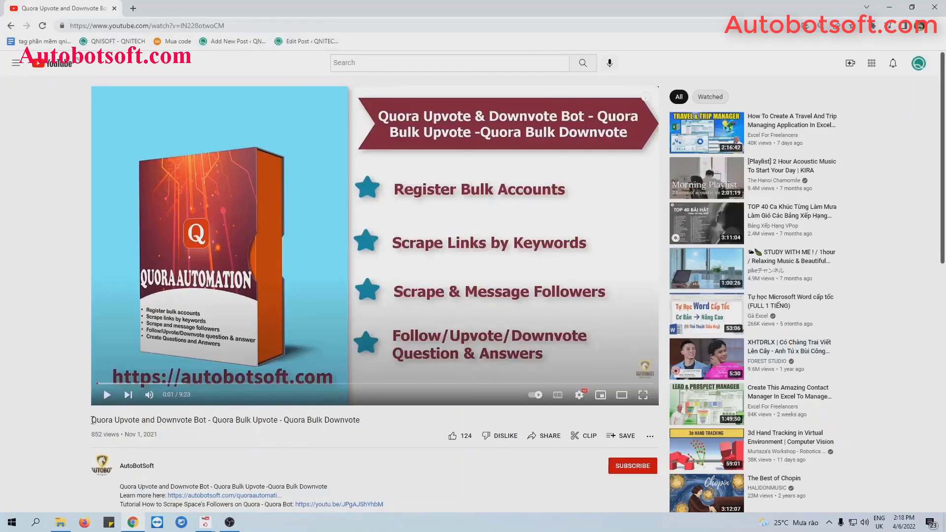
- Select the Quora Upvote and Downvote Bot video title on the YouTube page
left_click_drag(91, 419, 277, 420)
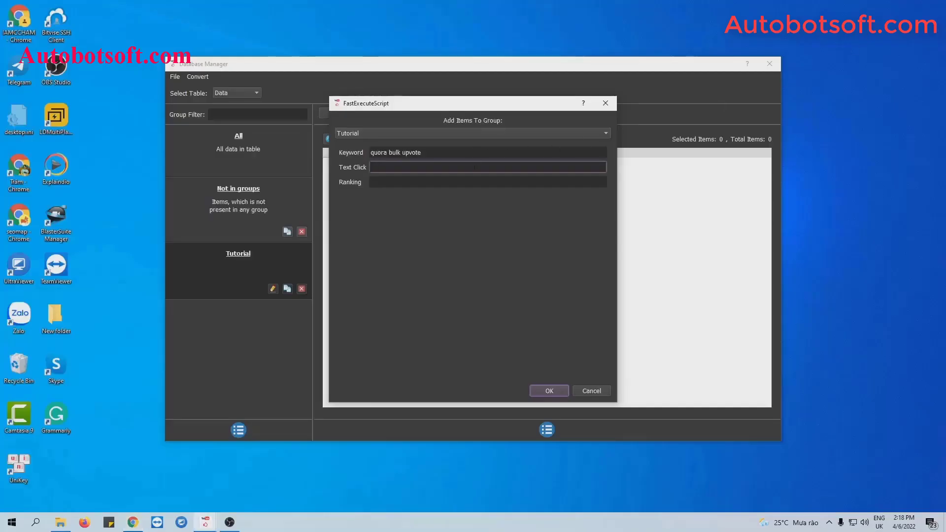
- Paste 'Quora Upvote and Downvote Bot - Quora Bulk Upvote' as click text and save the item
type("Quora Upvote and Downvote Bot - Quora Bulk Upvote")
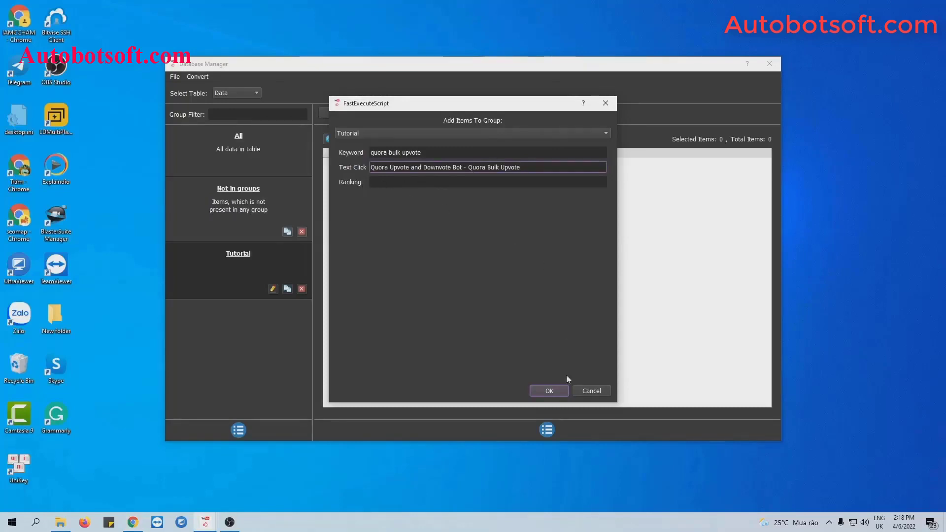
left_click(557, 391)
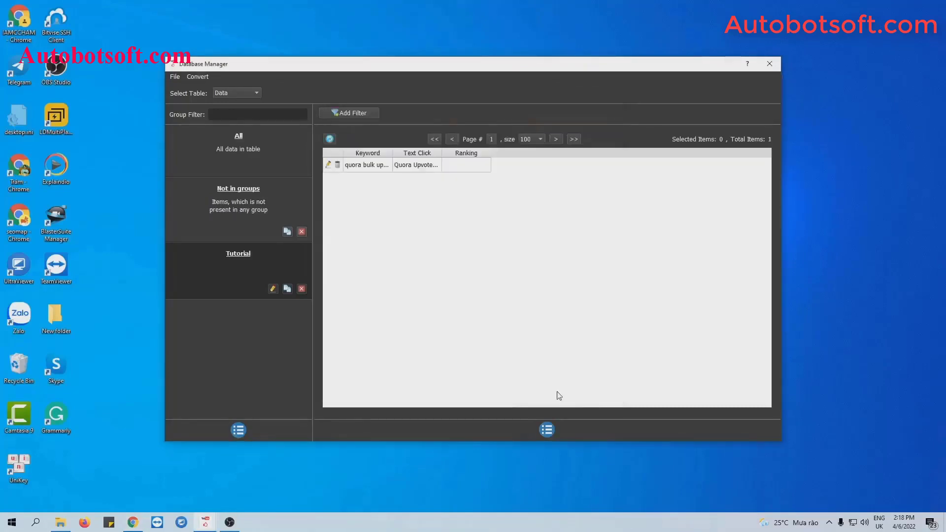
- Add a Tutorial item with keyword 'Quora upvote and downvote' and the pasted video title
left_click(548, 430)
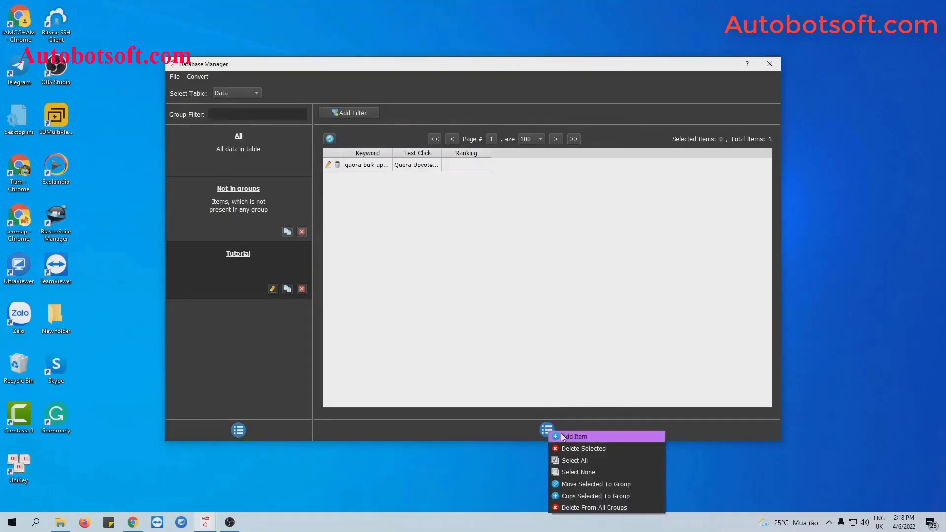
left_click(564, 436)
left_click(390, 152)
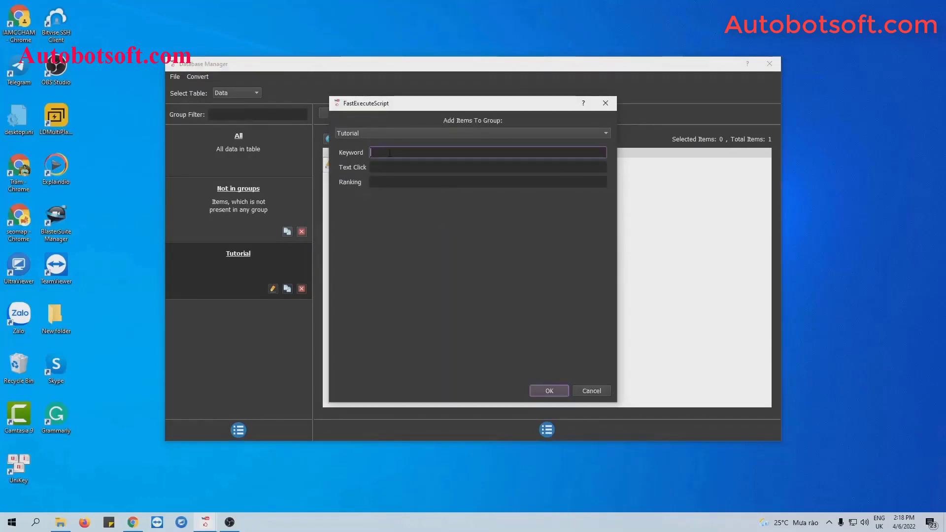
type("Quora upvote and downvote")
left_click(406, 167)
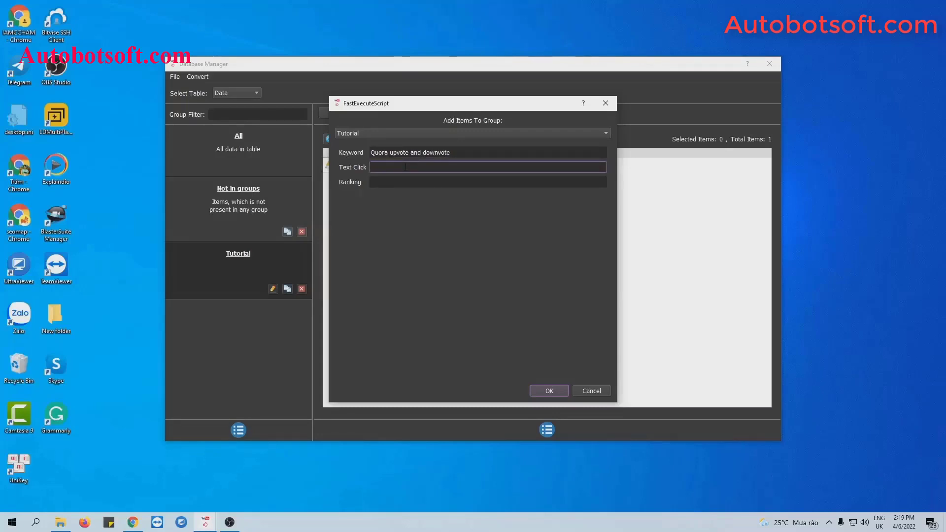
type("Quora Upvote and Downvote Bot - Quora Bulk Upvote")
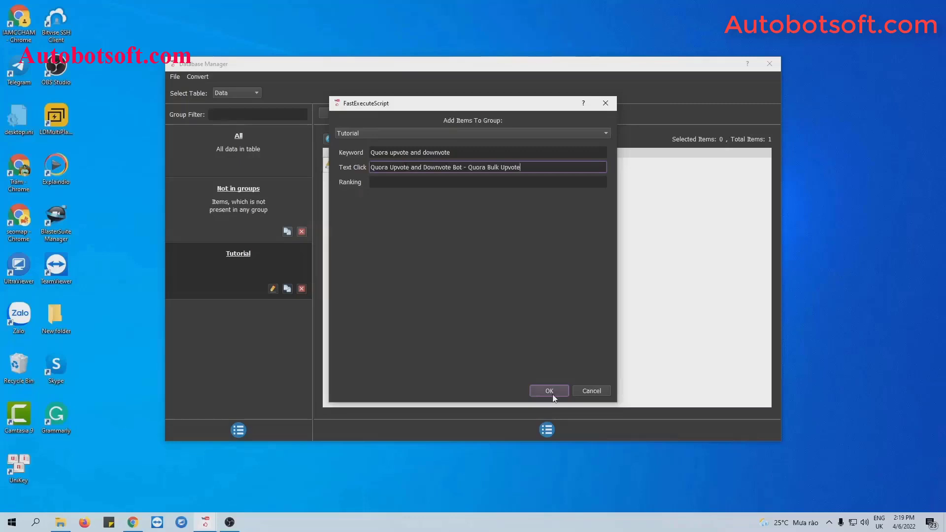
left_click(549, 392)
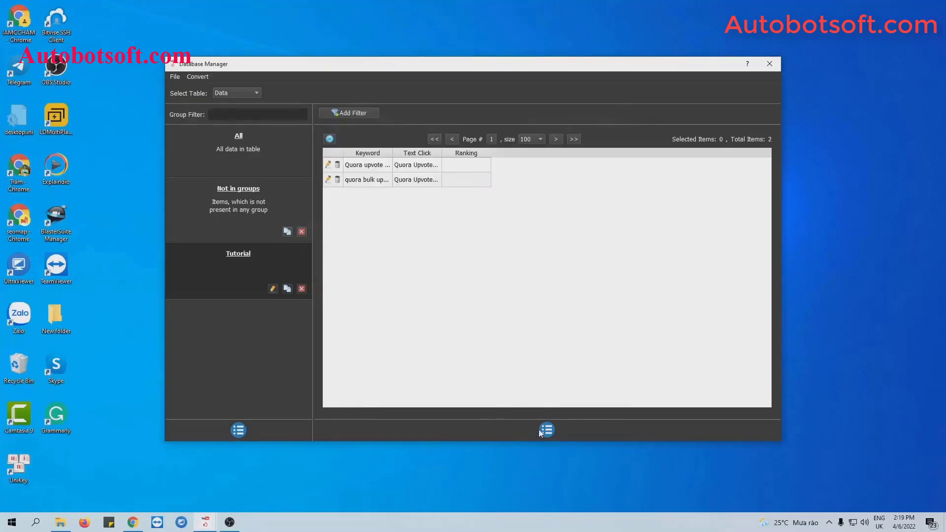
- Add an item with keyword 'Quora bot' and the video title, then close the data manager
left_click(546, 431)
left_click(567, 436)
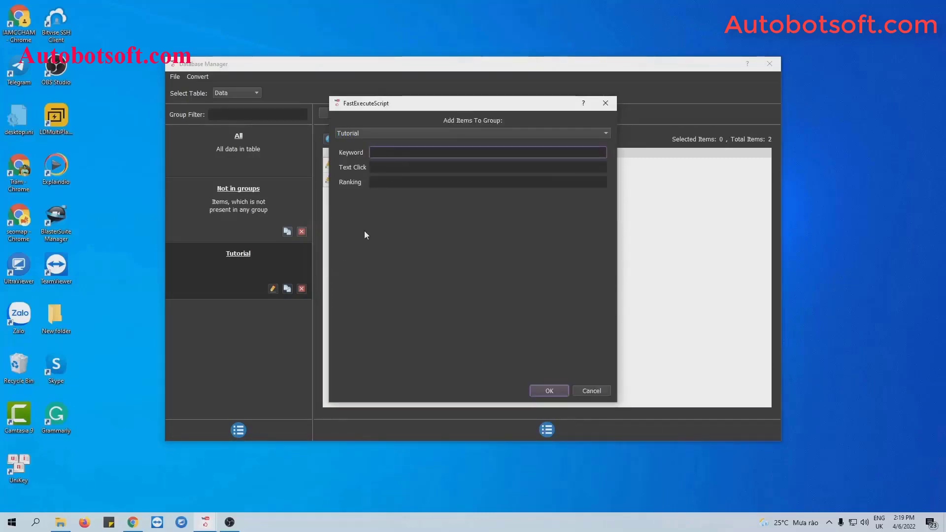
type("Qúora bot")
left_click(385, 167)
type("Quora Upvote and Downvote Bot - Quora Bulk Upvote")
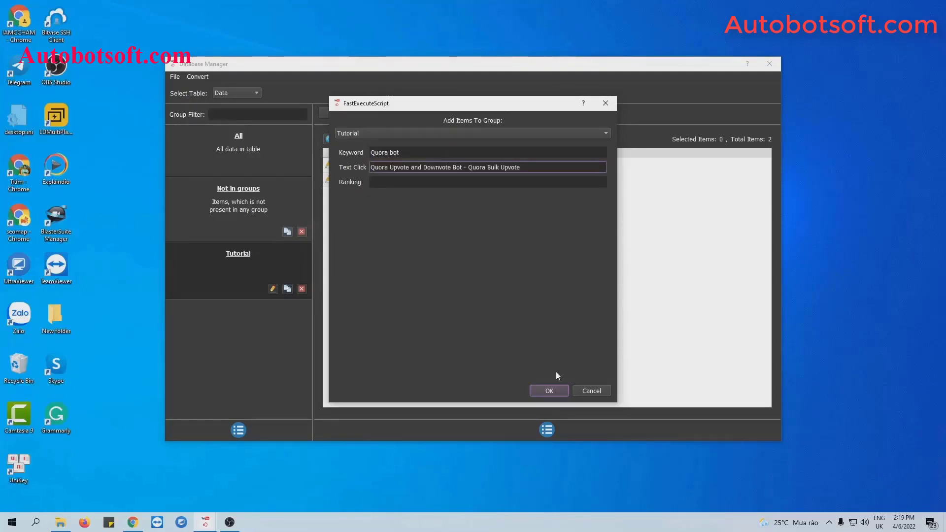
left_click(549, 390)
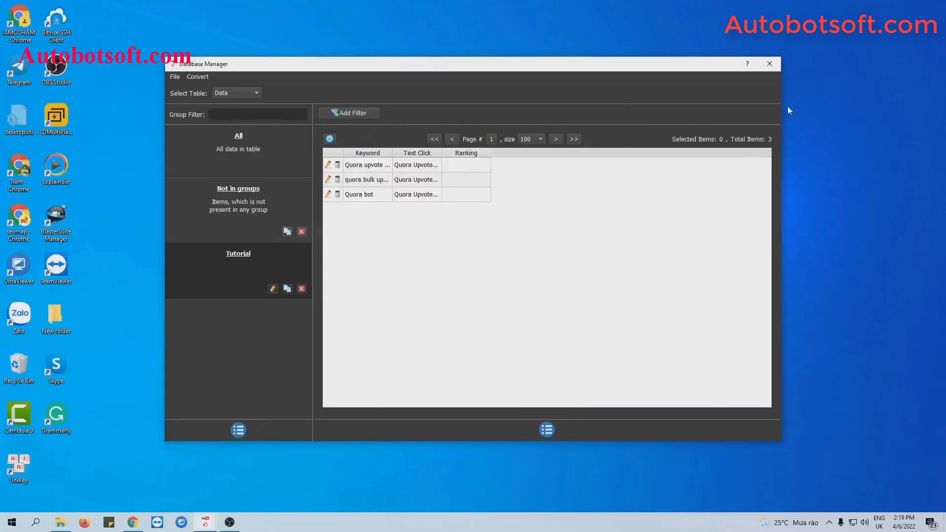
left_click(769, 64)
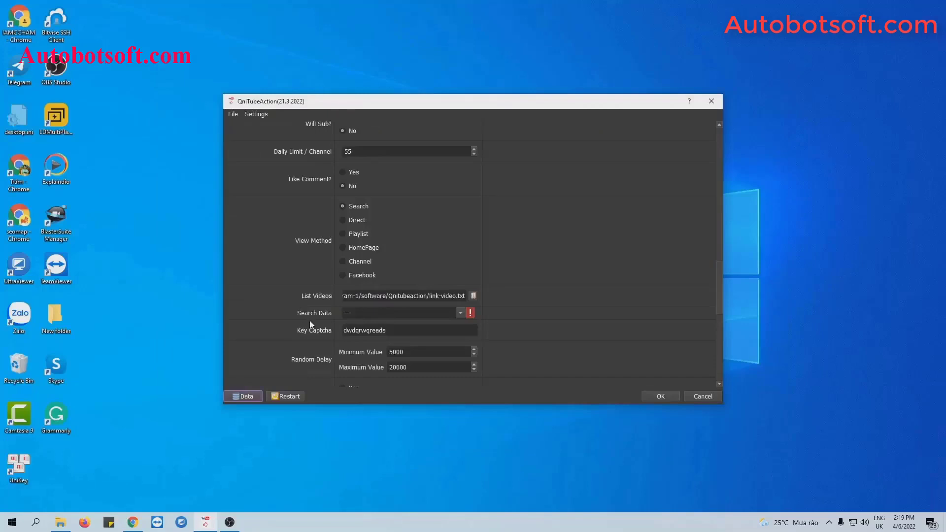
- Choose Tutorial as the search data group and save the settings to start the run
left_click(458, 313)
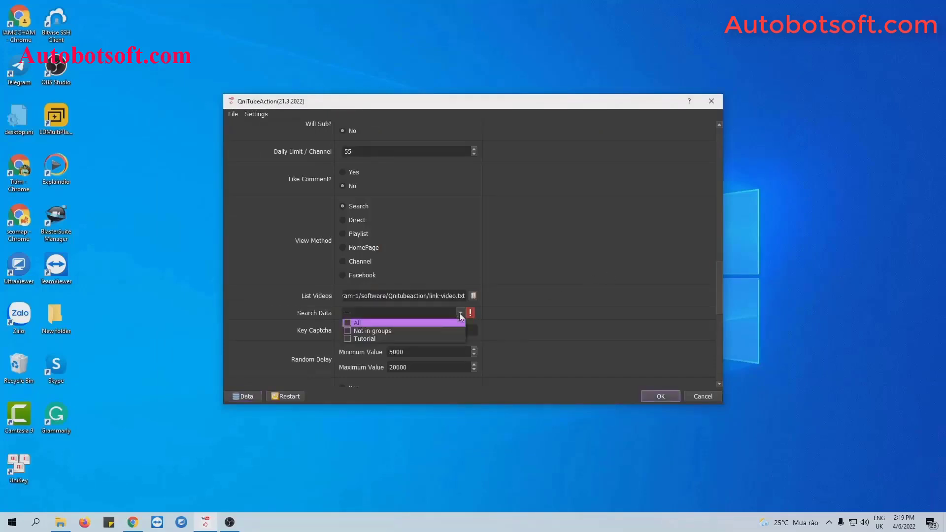
left_click(349, 338)
left_click(537, 299)
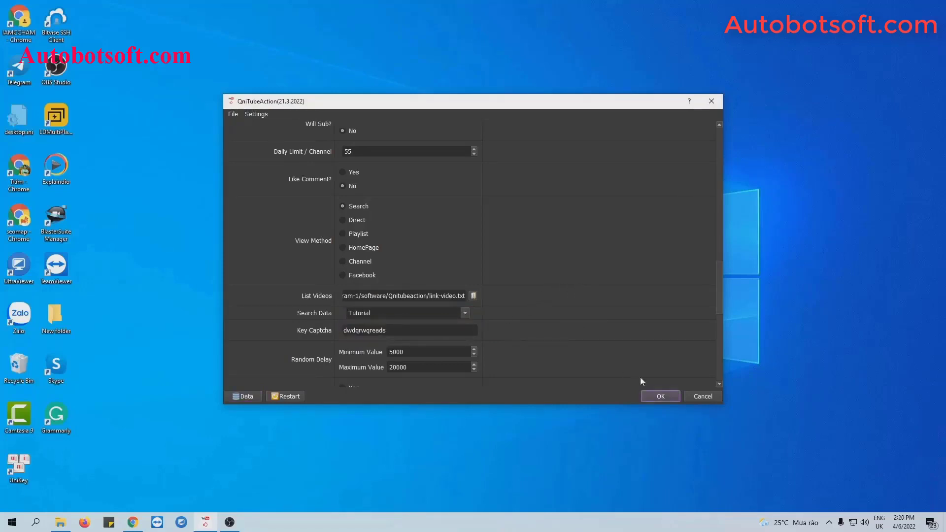
left_click(661, 396)
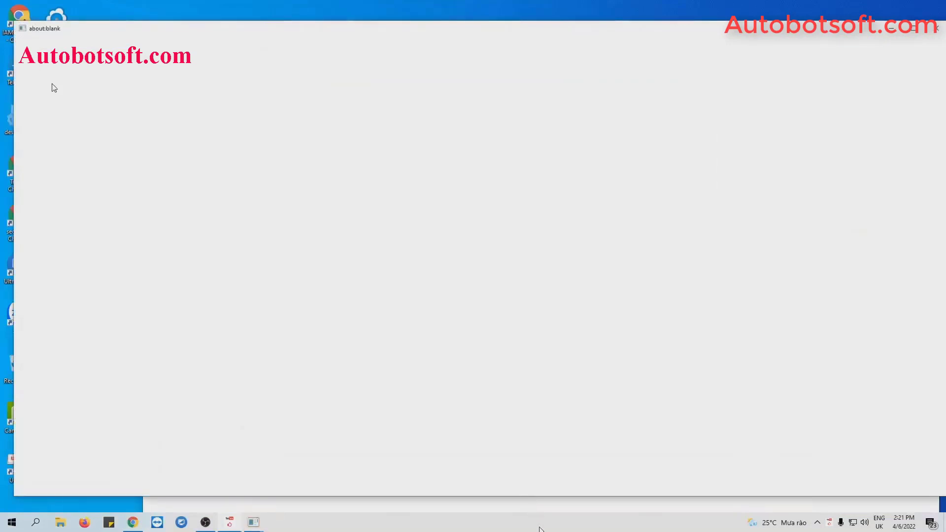
- Tile the QniTubeAction panel and three browser windows side by side
right_click(540, 526)
left_click(620, 440)
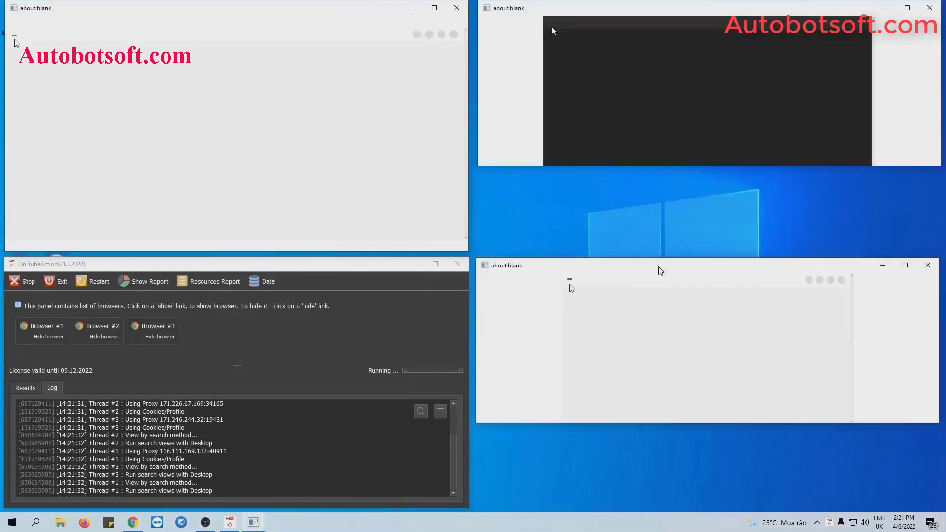
- Make the top-right and bottom-right browser windows taller
left_click_drag(660, 423, 660, 499)
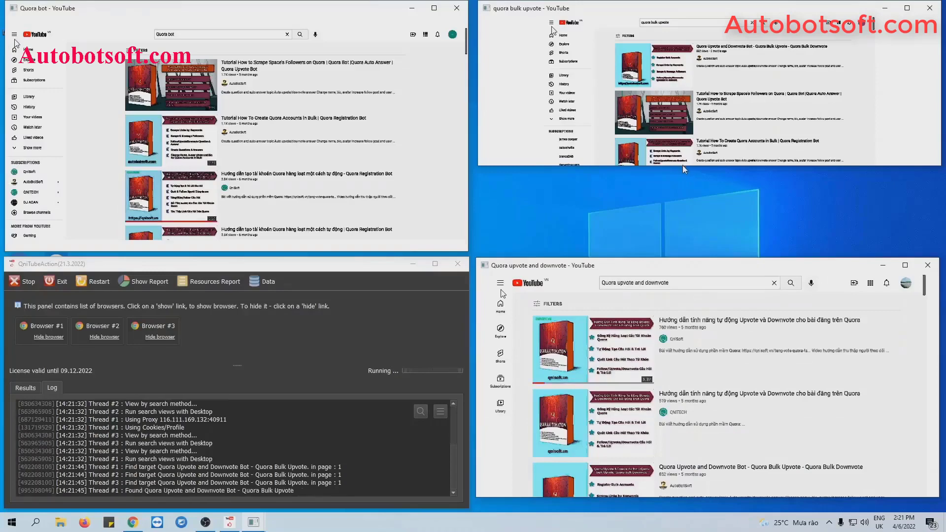
left_click_drag(683, 166, 675, 252)
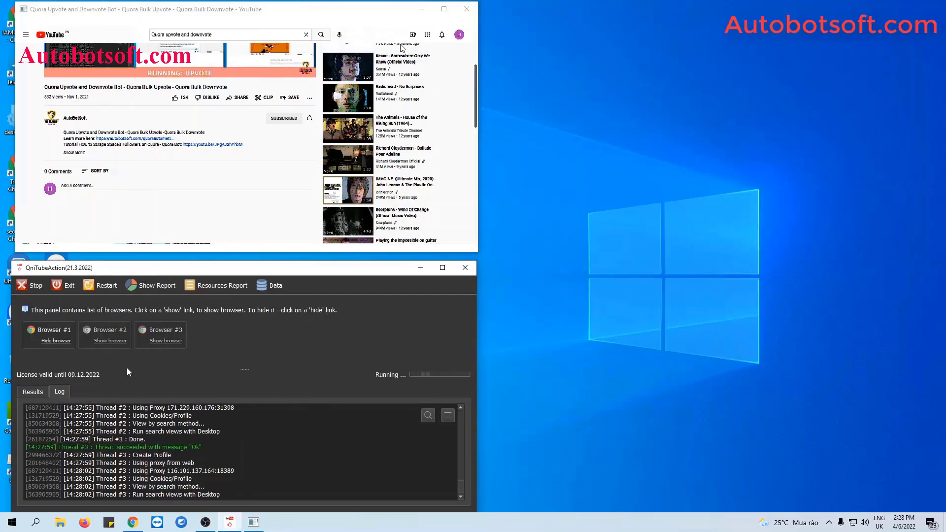
- Bring back the second bot browser, tile all windows side by side, and move the bottom-right browser lower
left_click(109, 341)
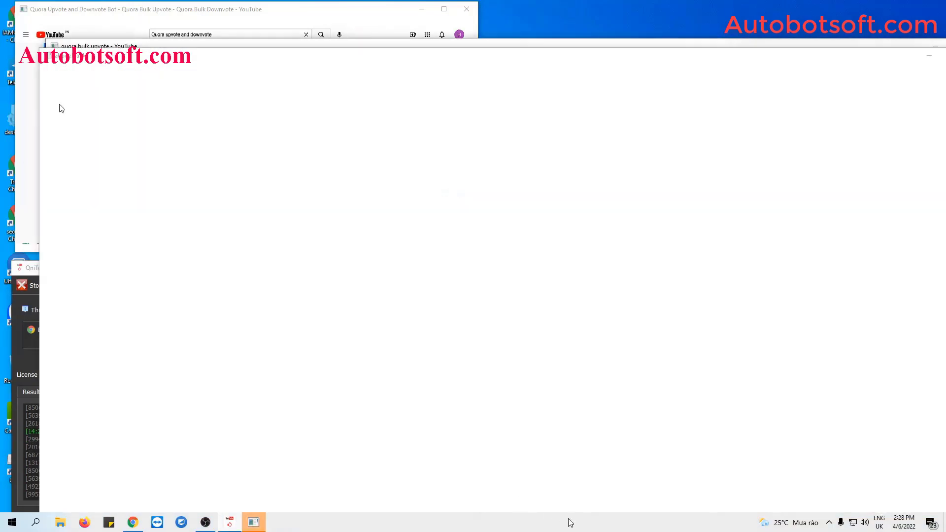
right_click(569, 523)
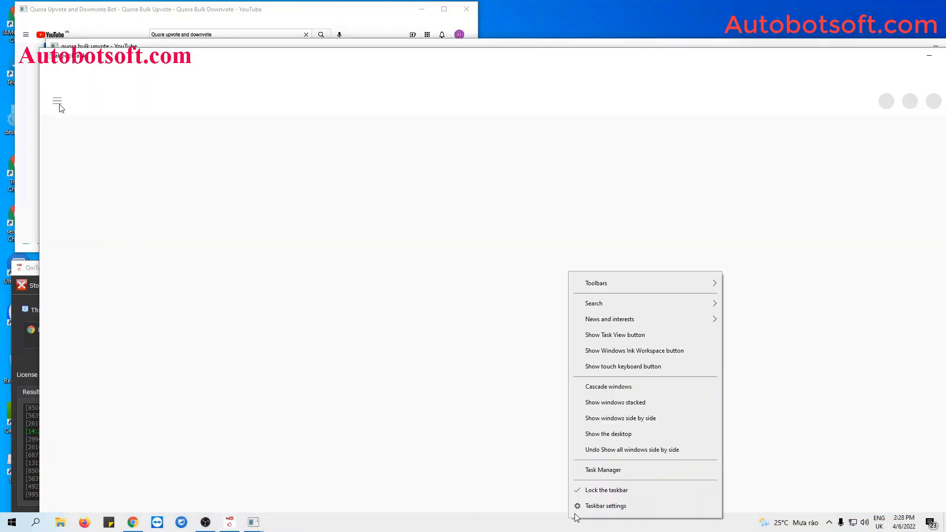
left_click(632, 417)
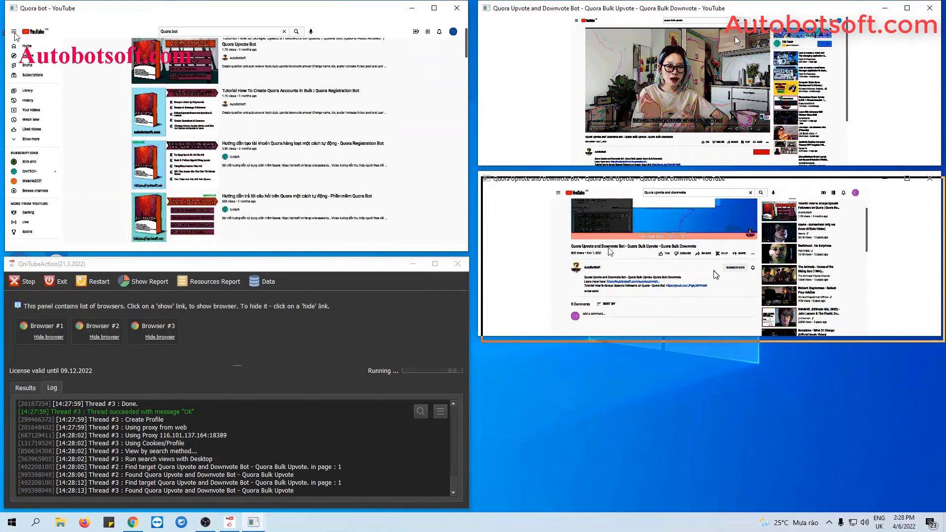
mouse_move(737, 178)
left_mouse_down()
mouse_move(713, 279)
mouse_move(691, 255)
left_mouse_up()
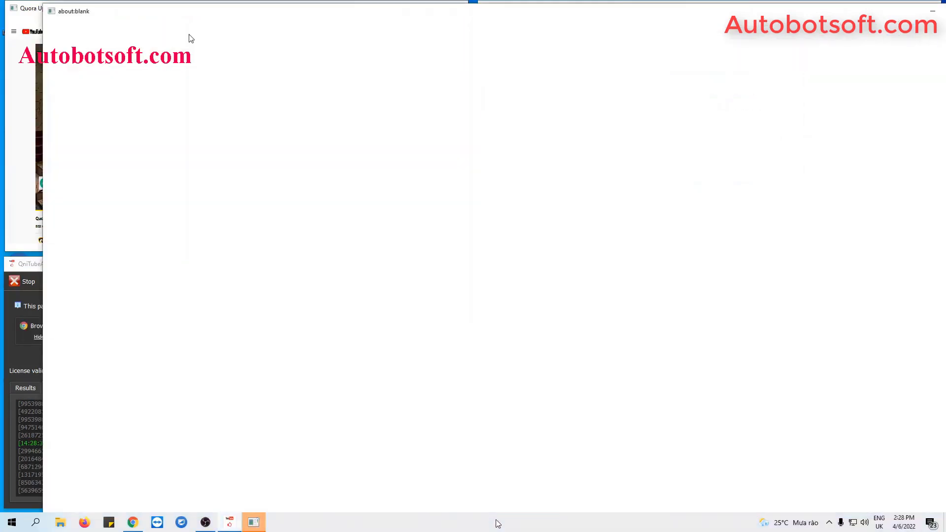
- Re-tile all windows side by side and make the top-right browser slightly taller
right_click(497, 524)
left_click(594, 419)
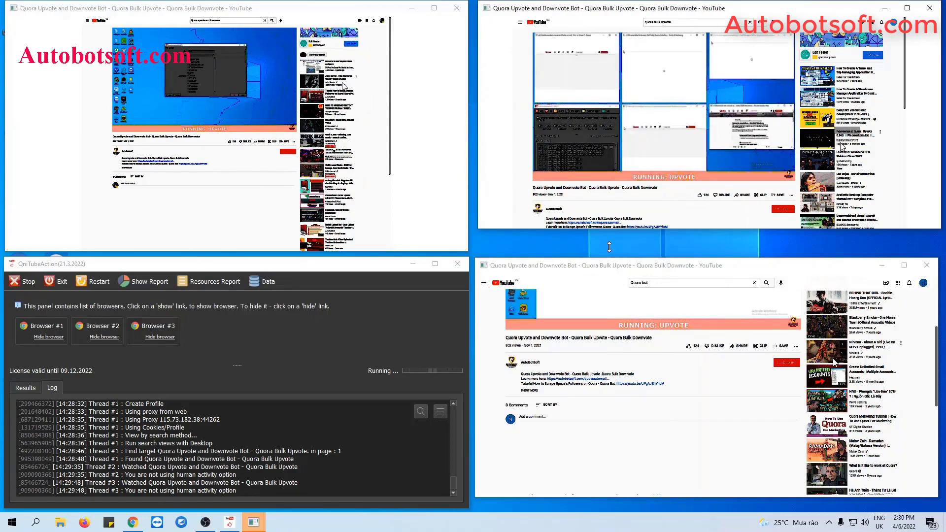
left_click_drag(609, 247, 609, 250)
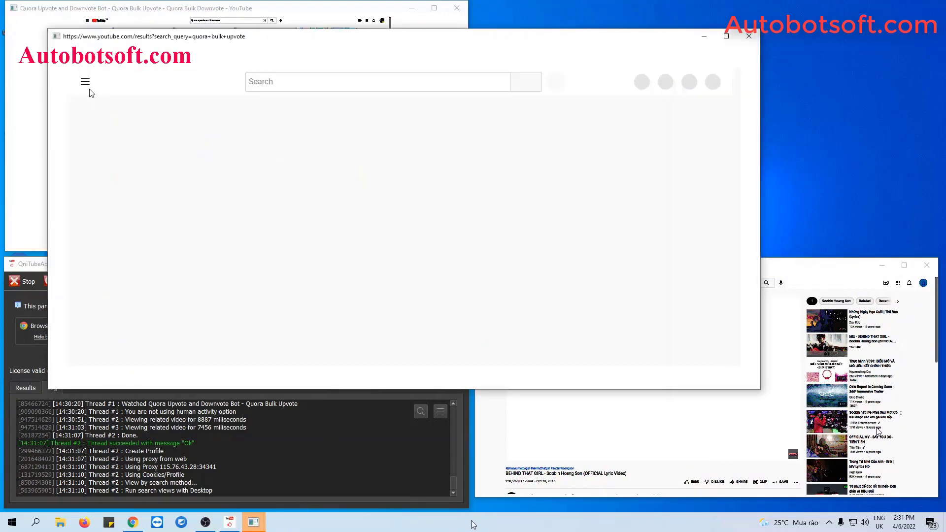
- Tile the windows side by side, bring the third bot browser back, then re-tile everything
right_click(473, 523)
left_click(537, 419)
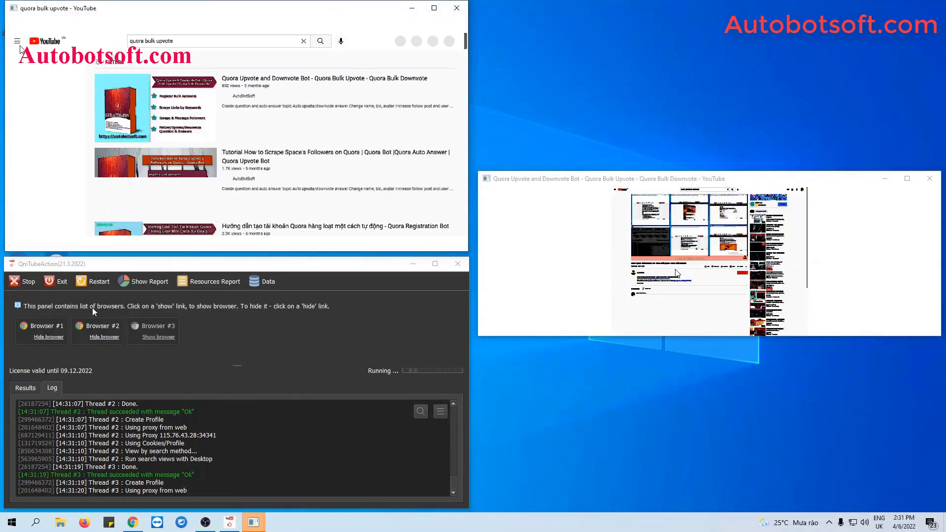
left_click(152, 338)
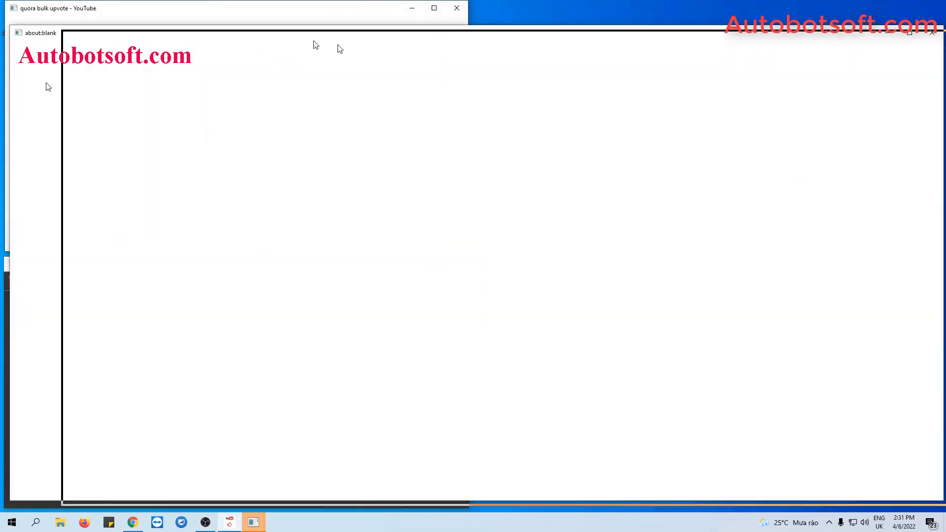
right_click(446, 526)
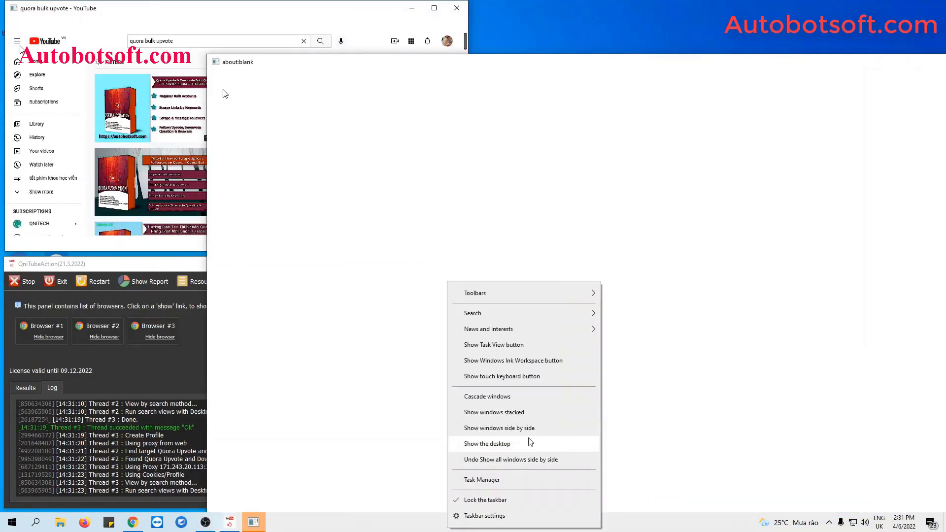
left_click(528, 430)
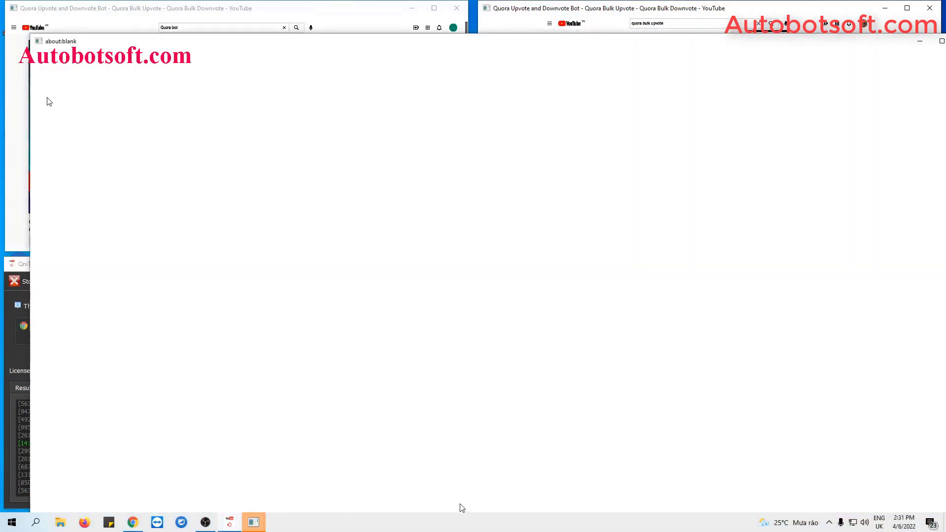
- Tile the blank browser, QniTubeAction panel and YouTube windows side by side from the taskbar
right_click(458, 519)
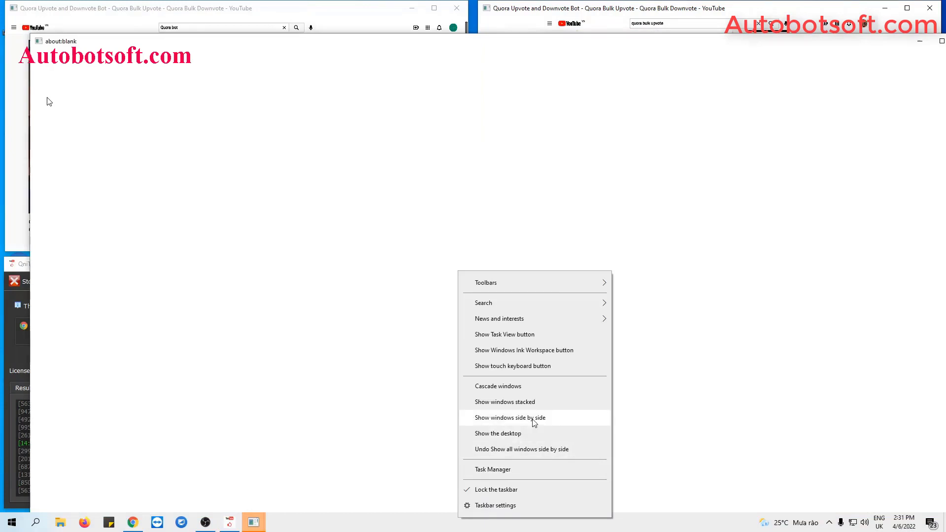
left_click(532, 418)
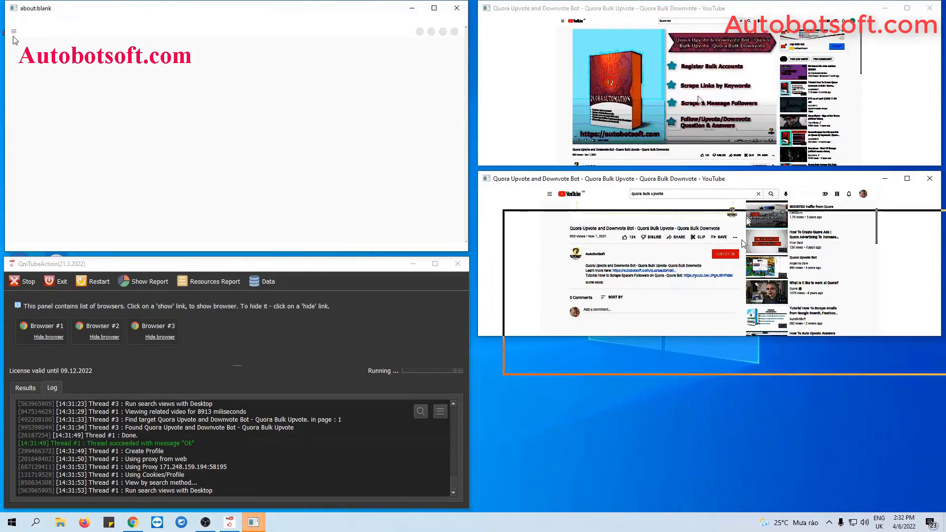